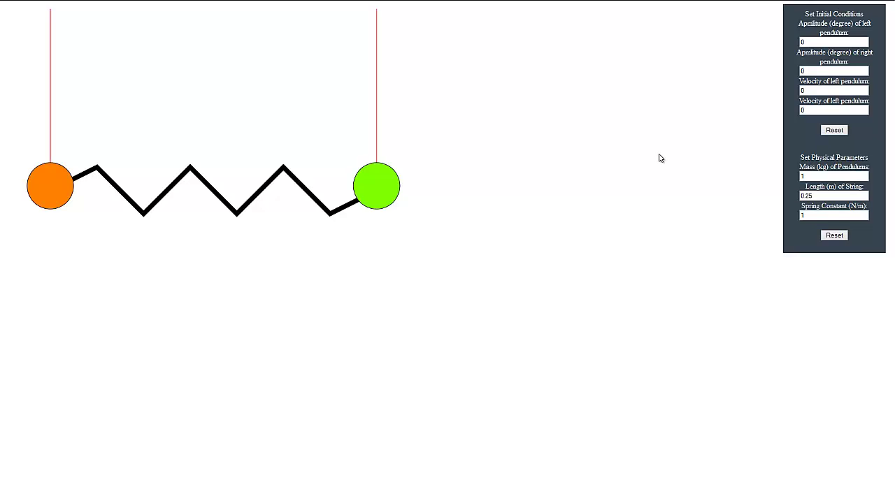
# Start the pendulums swinging from amplitudes of 6° left and 6° right
pyautogui.click(819, 42)
pyautogui.press('BackSpace')
pyautogui.write('6')
pyautogui.press('Tab')
pyautogui.write('6')
pyautogui.click(831, 130)
# Change the amplitudes to 6° left and -6° right and restart the simulation
pyautogui.click(823, 43)
pyautogui.press('BackSpace')
pyautogui.write('6')
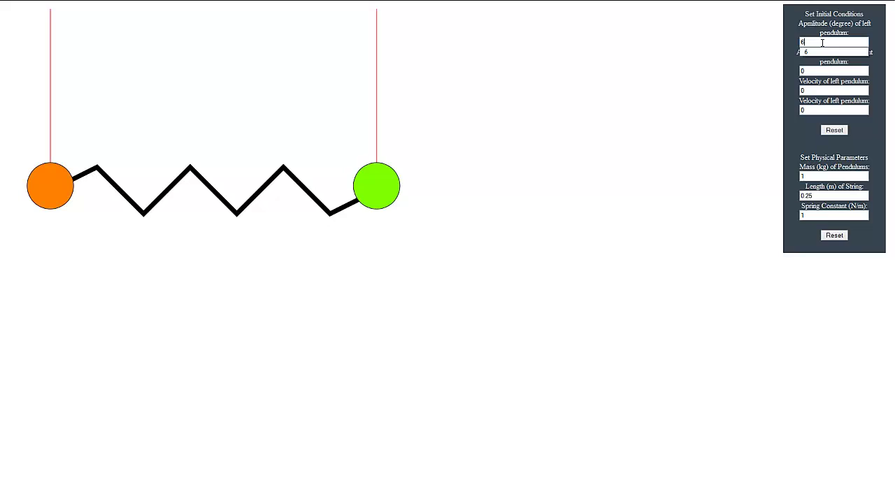
pyautogui.press('Tab')
pyautogui.write('-6')
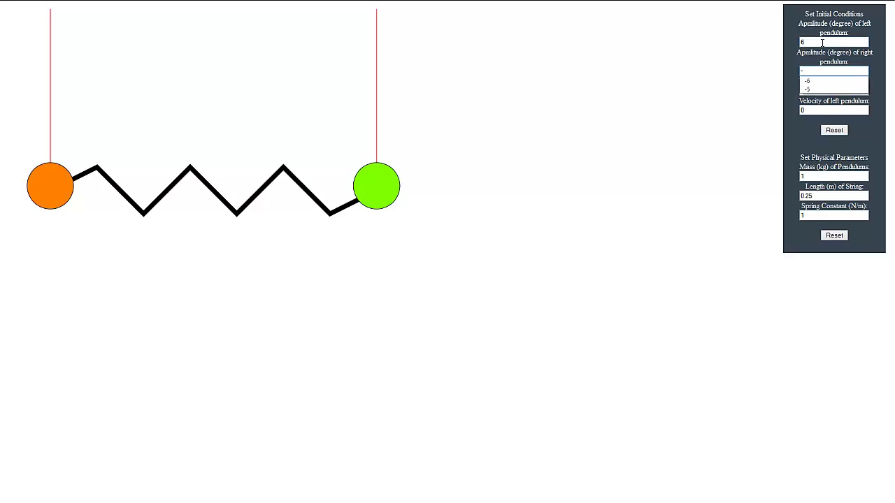
pyautogui.click(726, 123)
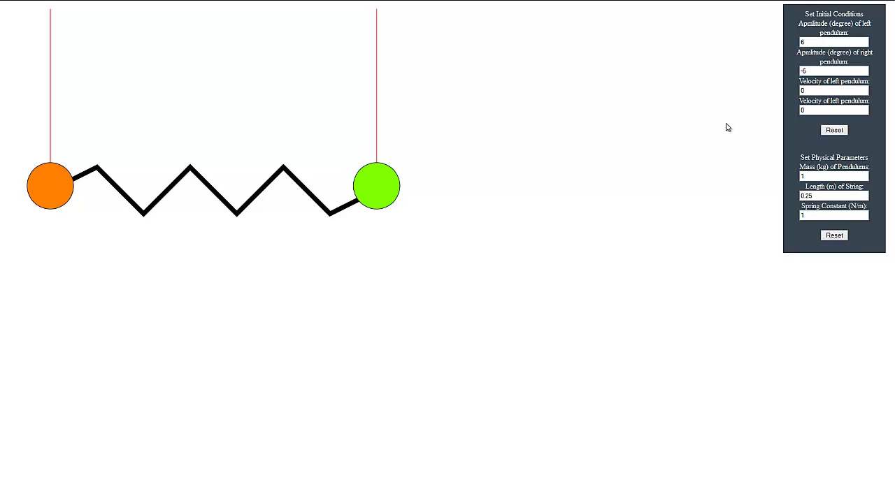
pyautogui.click(833, 131)
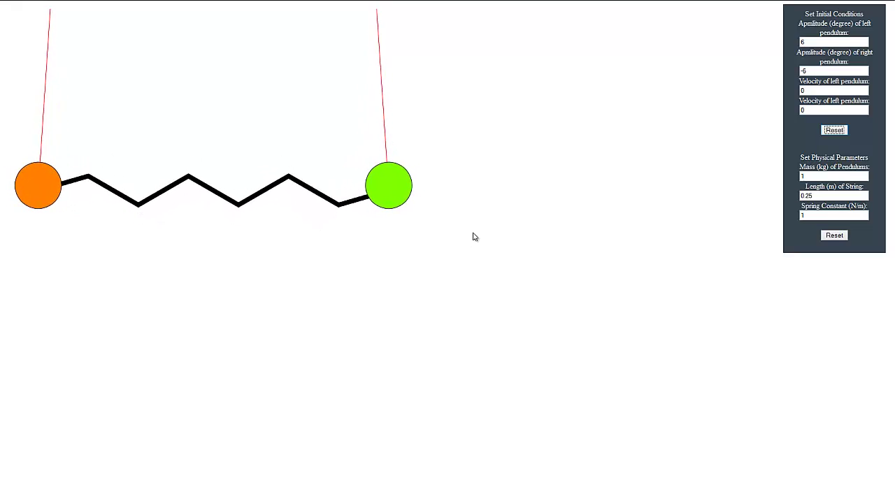
# Make the left amplitude -6° and the right amplitude 6°, then restart the pendulums
pyautogui.click(802, 42)
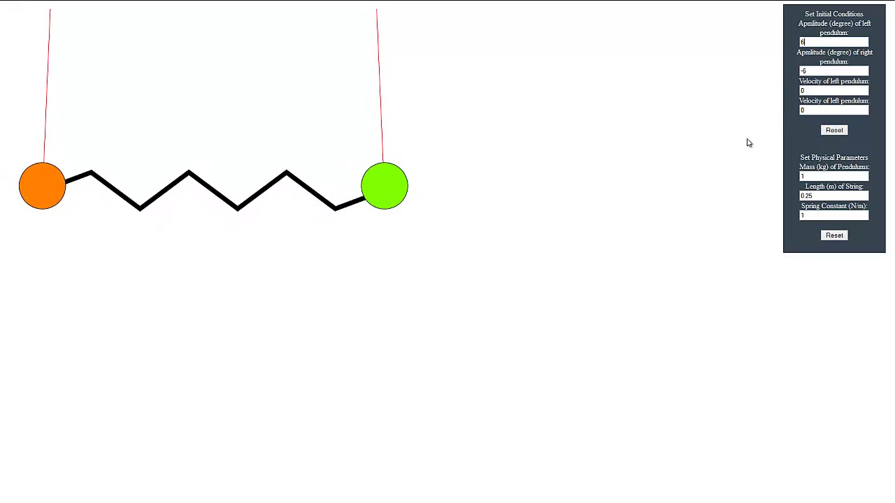
pyautogui.write('-')
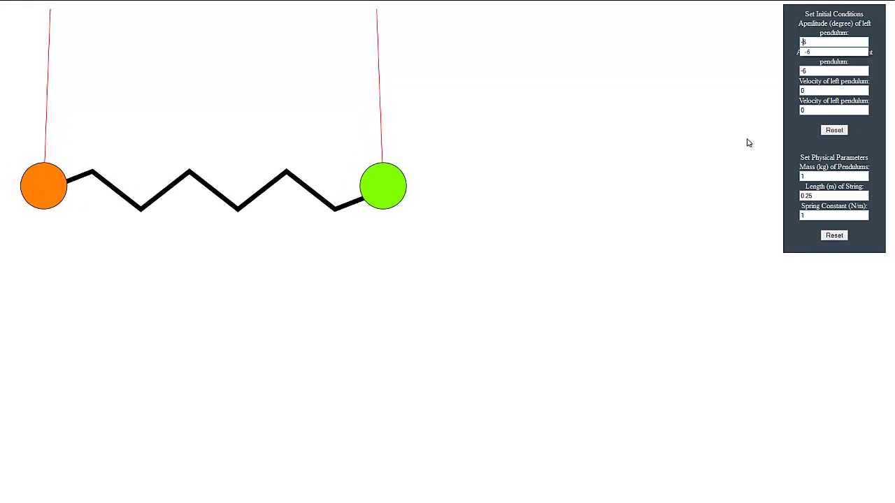
pyautogui.click(813, 70)
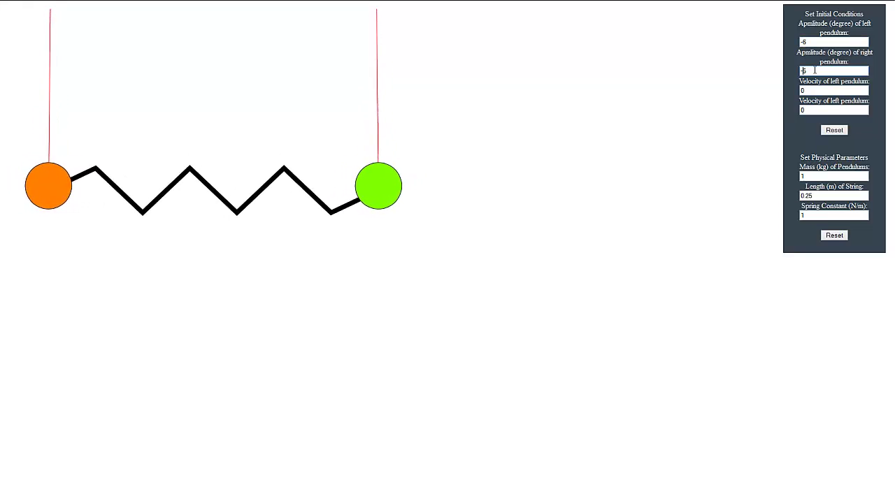
pyautogui.write('-')
pyautogui.press('Down')
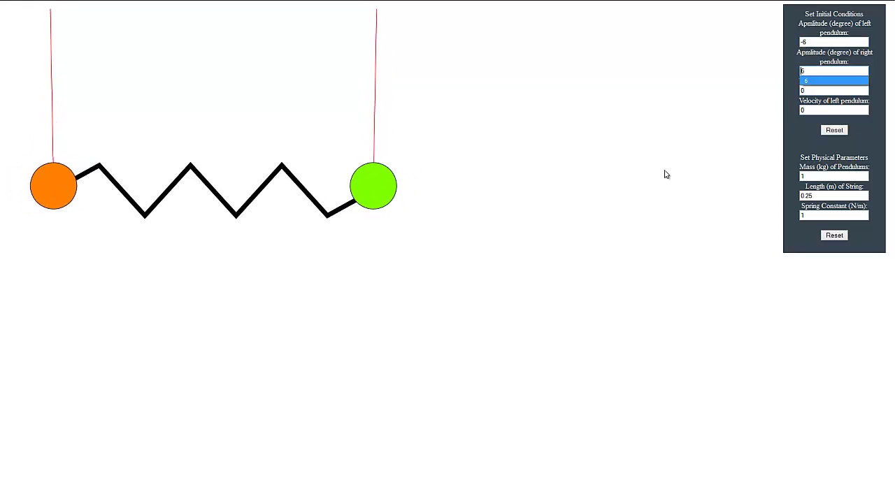
pyautogui.click(837, 132)
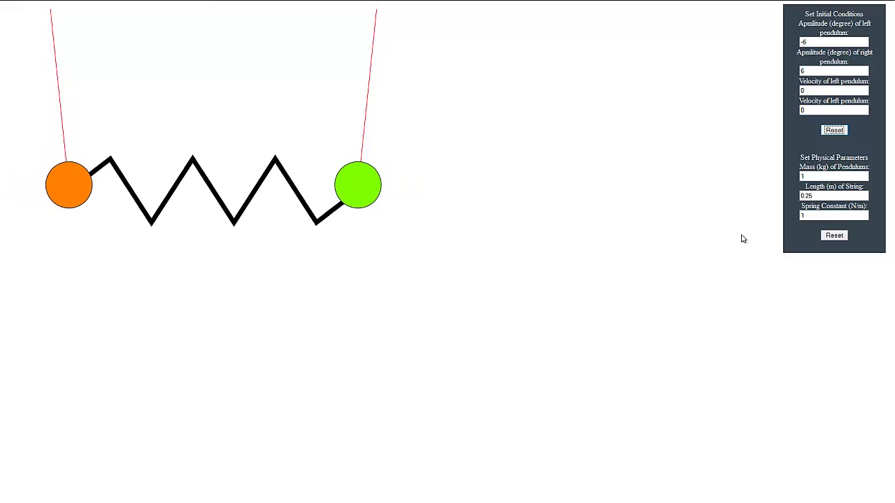
# Change the spring constant from 1 to 30 N/m
pyautogui.click(810, 215)
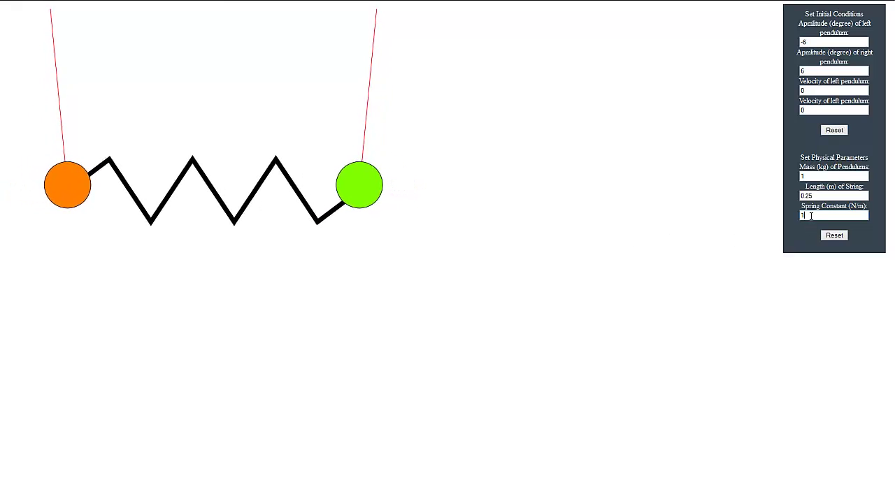
pyautogui.press('BackSpace')
pyautogui.write('30')
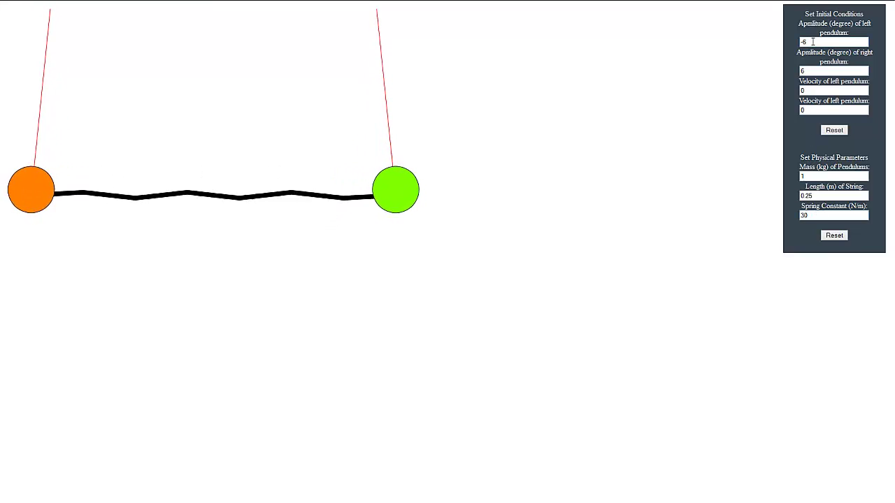
# Select the left amplitude value and reset to zero amplitudes and 1 N/m spring
pyautogui.doubleClick(813, 42)
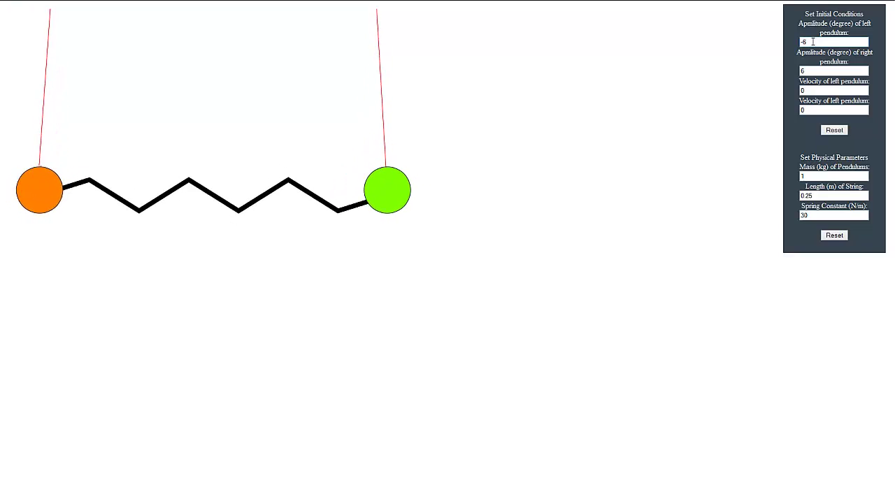
pyautogui.doubleClick(813, 42)
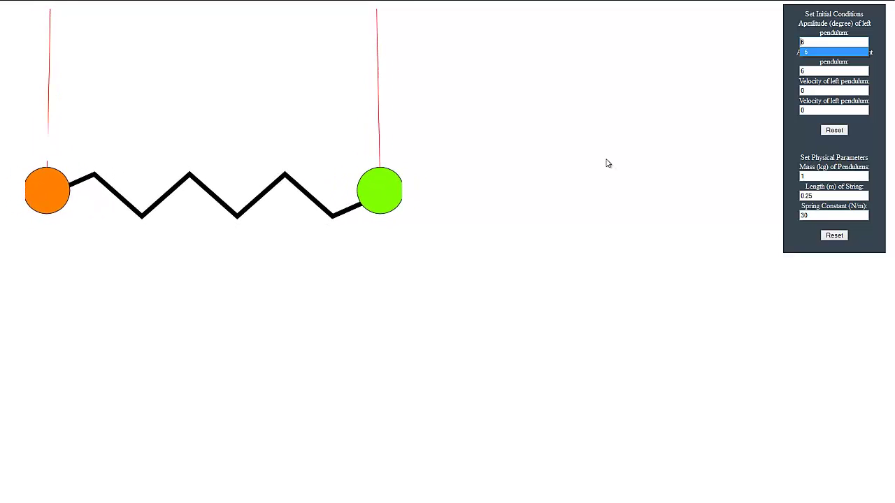
pyautogui.click(835, 131)
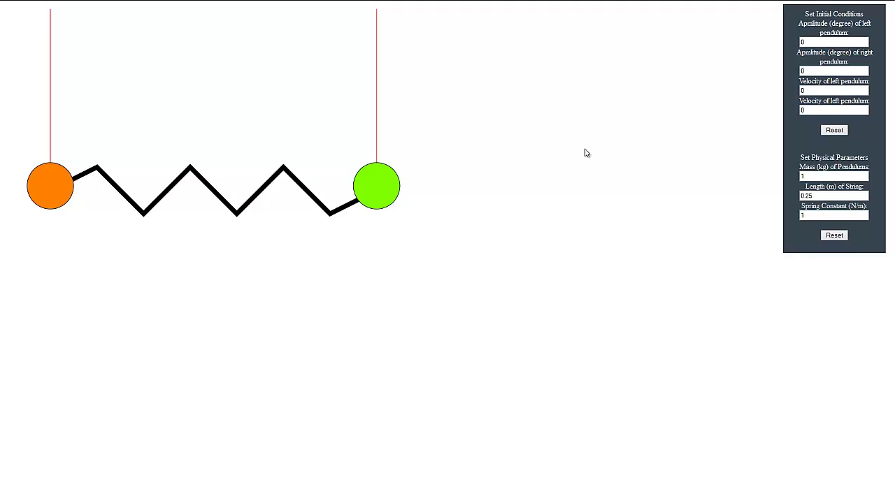
# Set the left amplitude to 6° and restart, leaving the right pendulum at rest
pyautogui.click(815, 44)
pyautogui.press('BackSpace')
pyautogui.write('6')
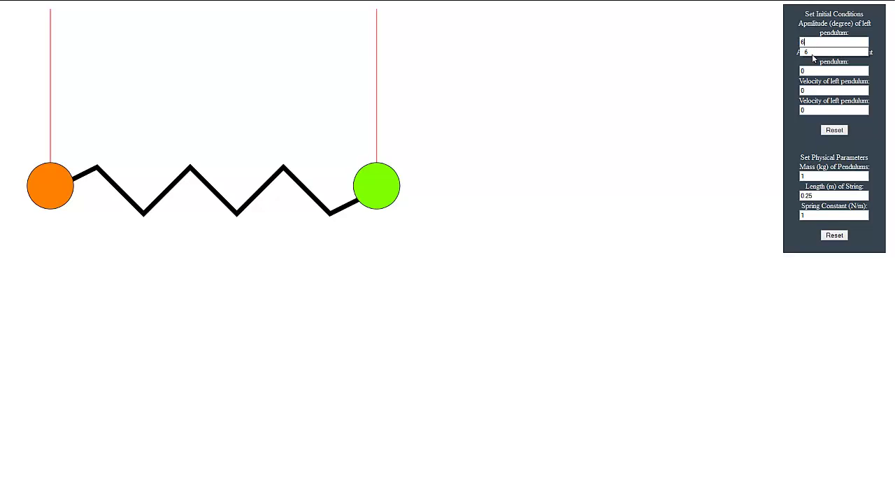
pyautogui.click(813, 53)
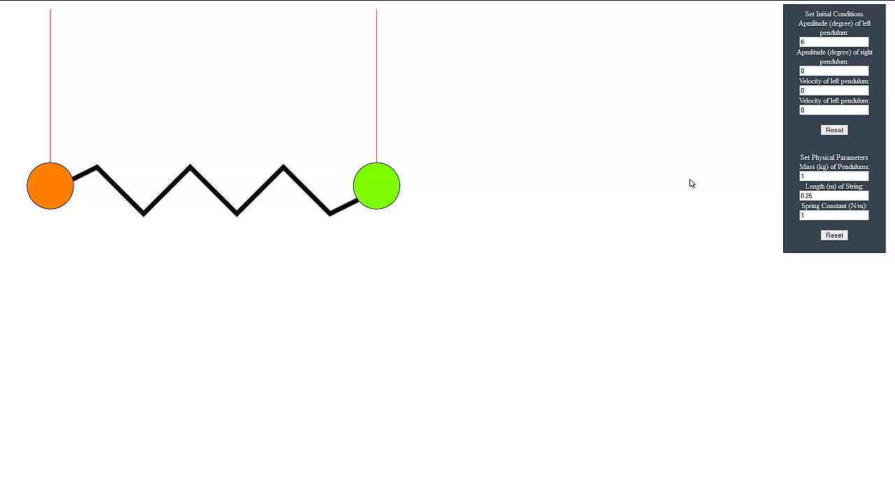
pyautogui.click(837, 132)
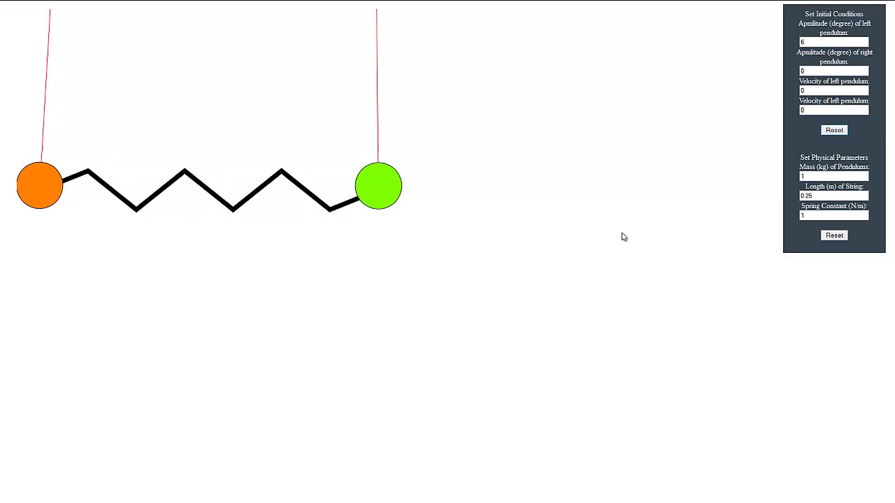